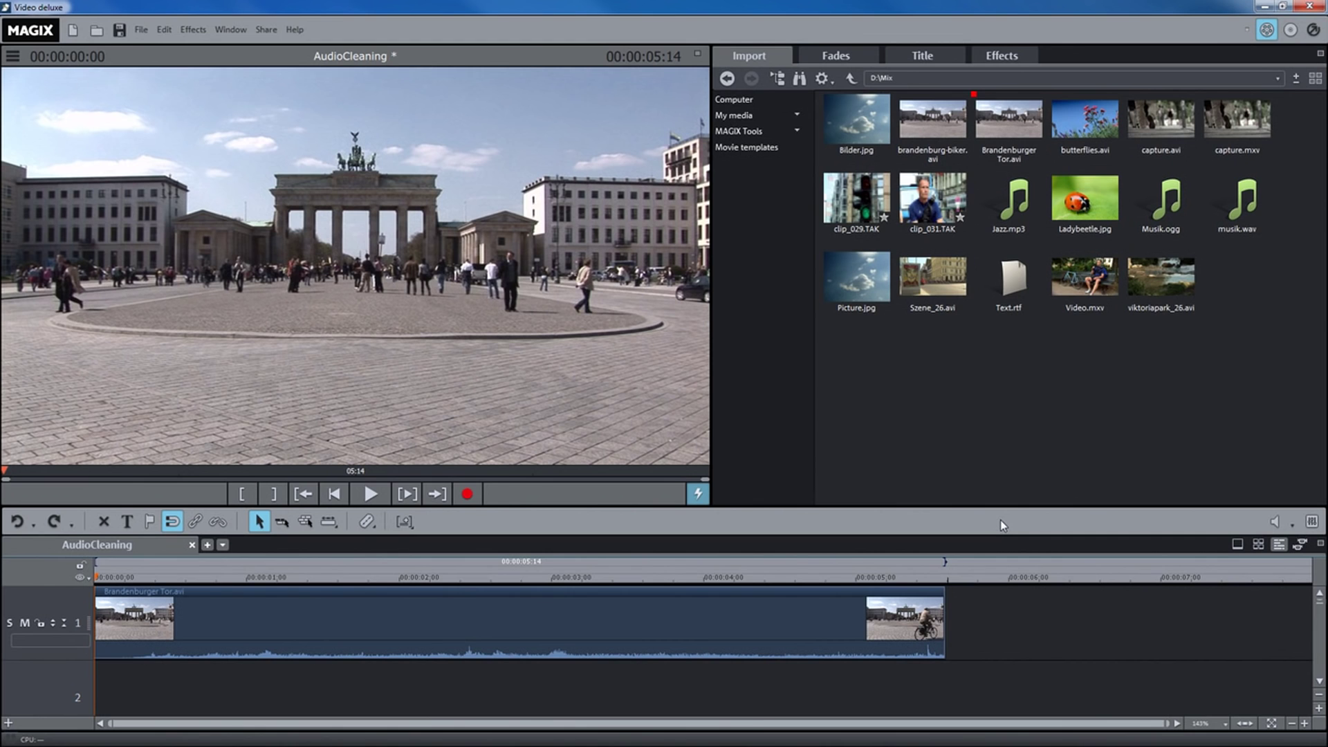
Step: Play and stop the project preview, then bring up the Brandenburger Tor clip's context actions
key(space)
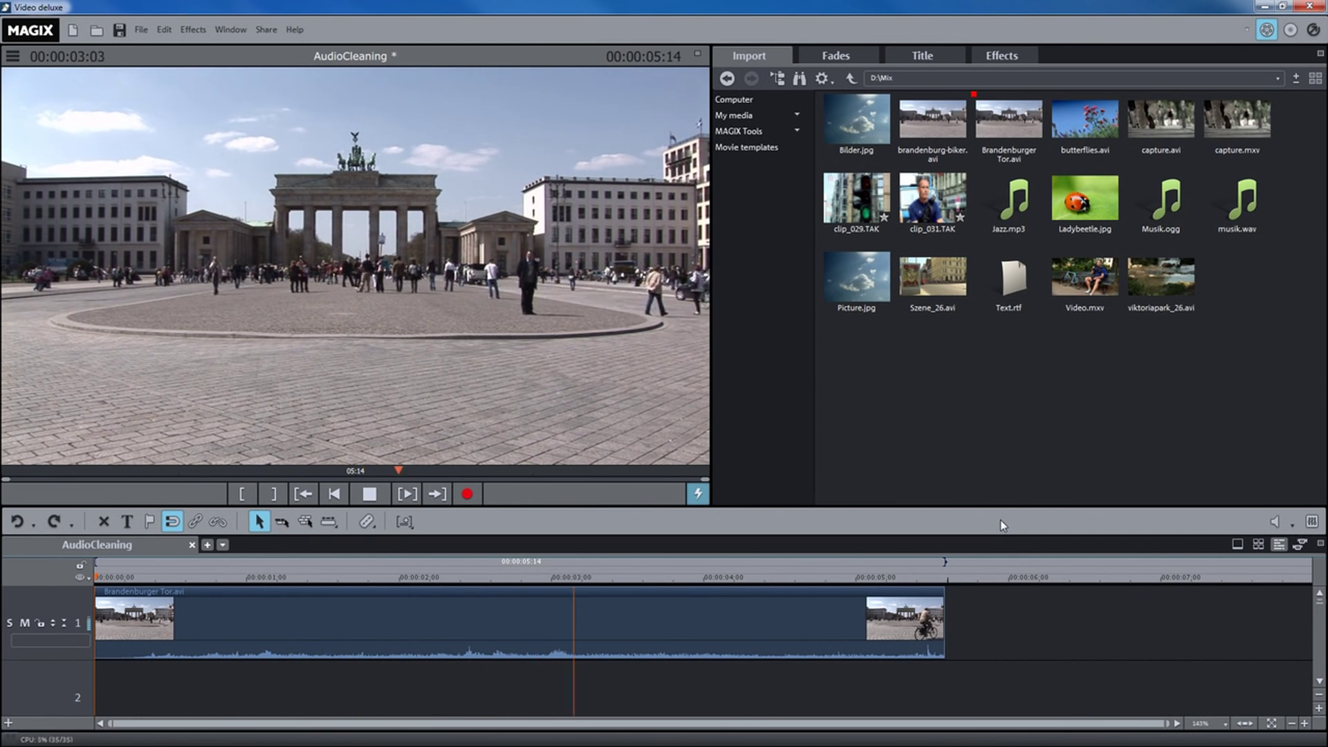
key(space)
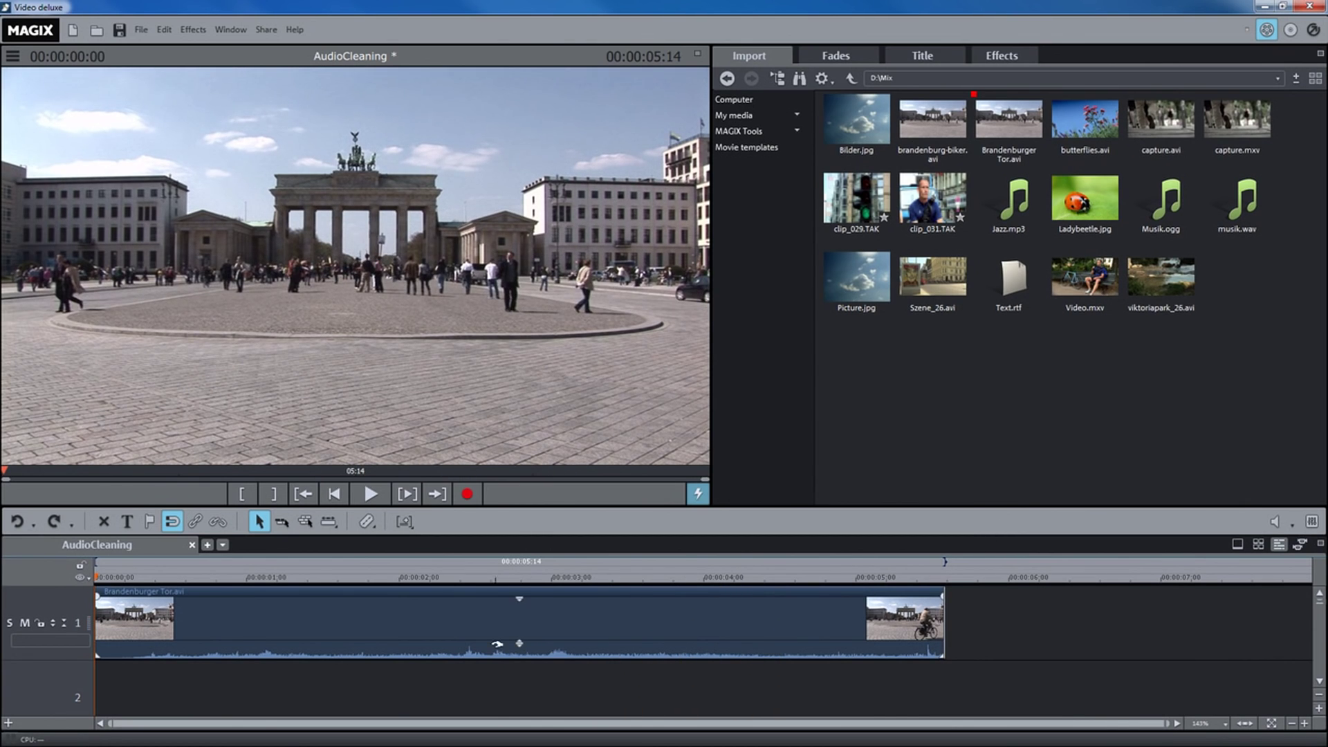
right_click(464, 622)
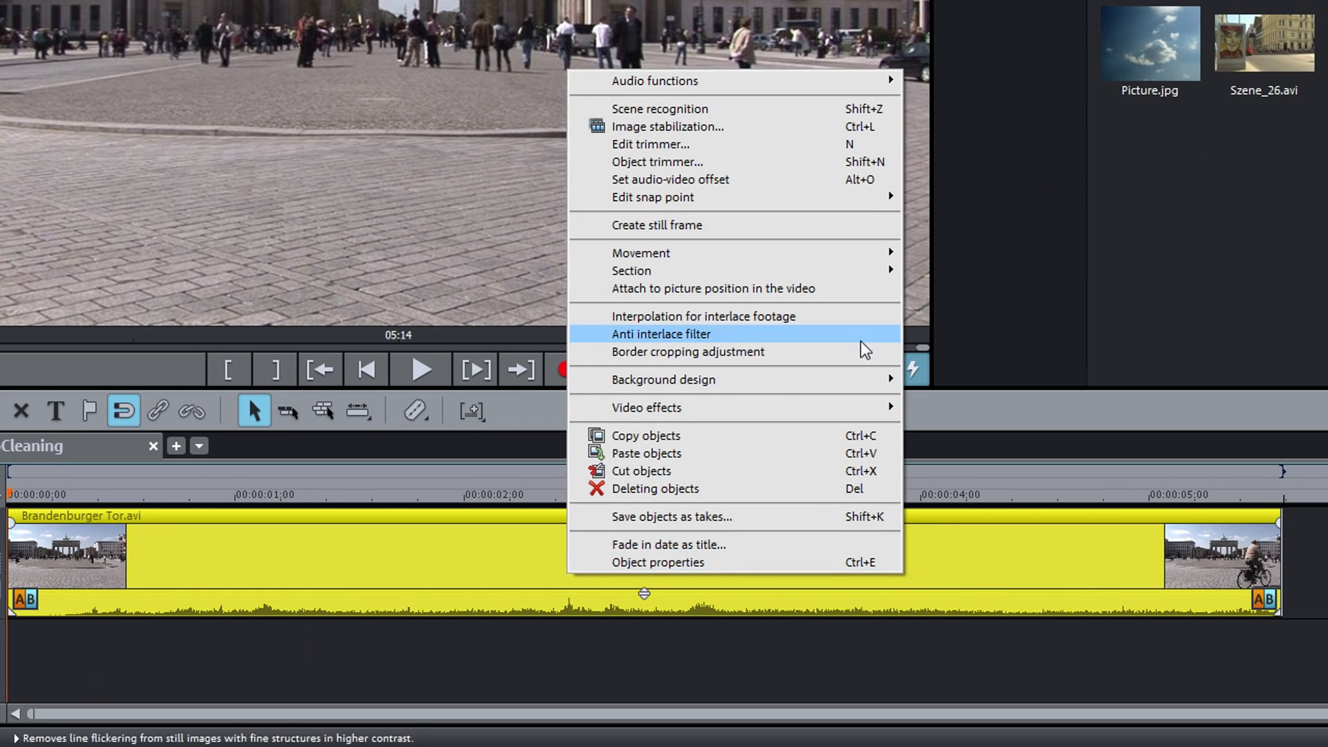
mouse_move(726, 81)
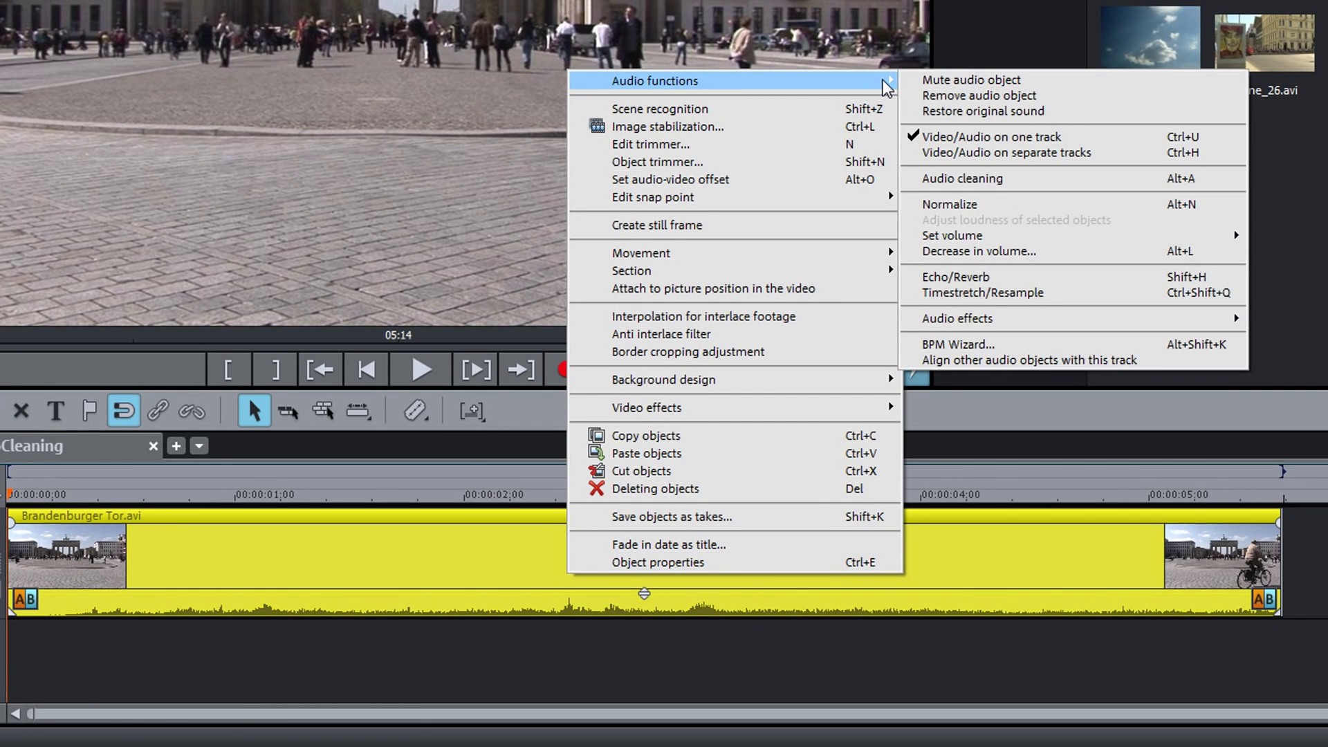
Step: In Audio cleaning, preview the clip and raise the DeNoiser from 12 to 34
click(1066, 180)
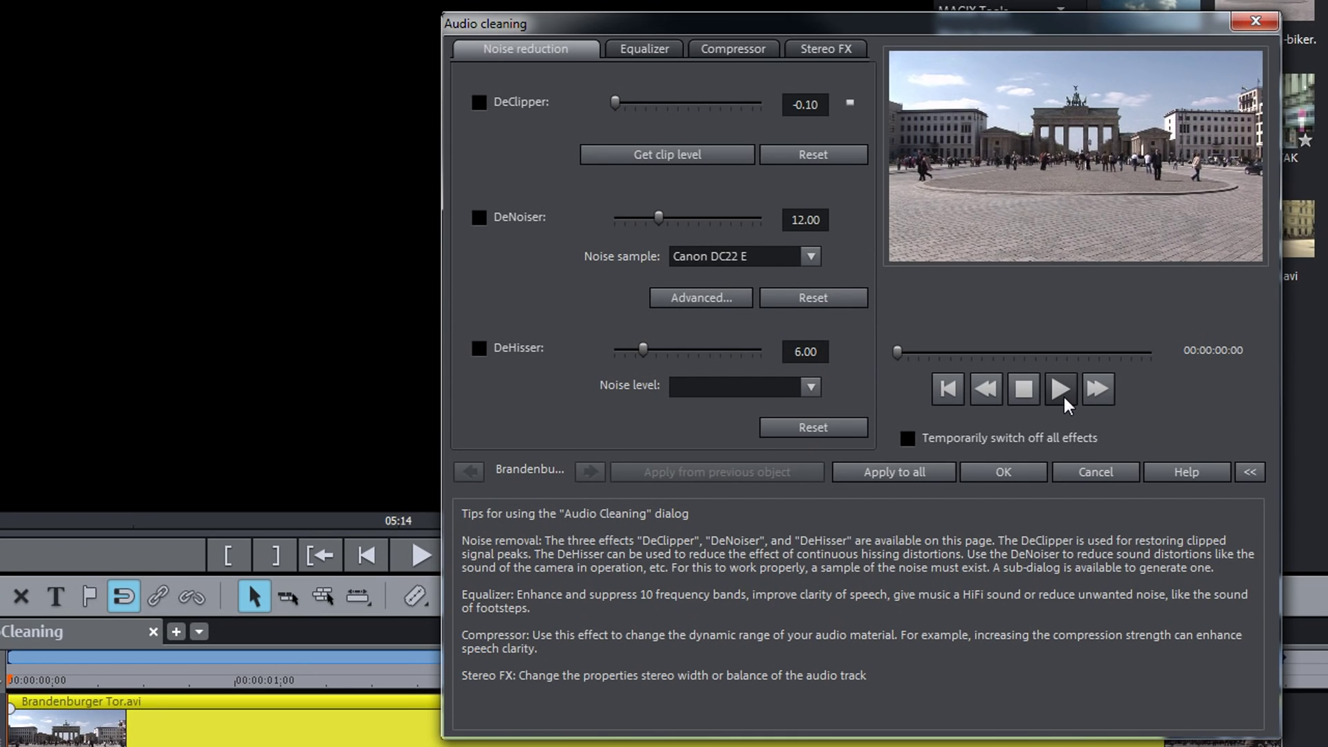
click(1062, 390)
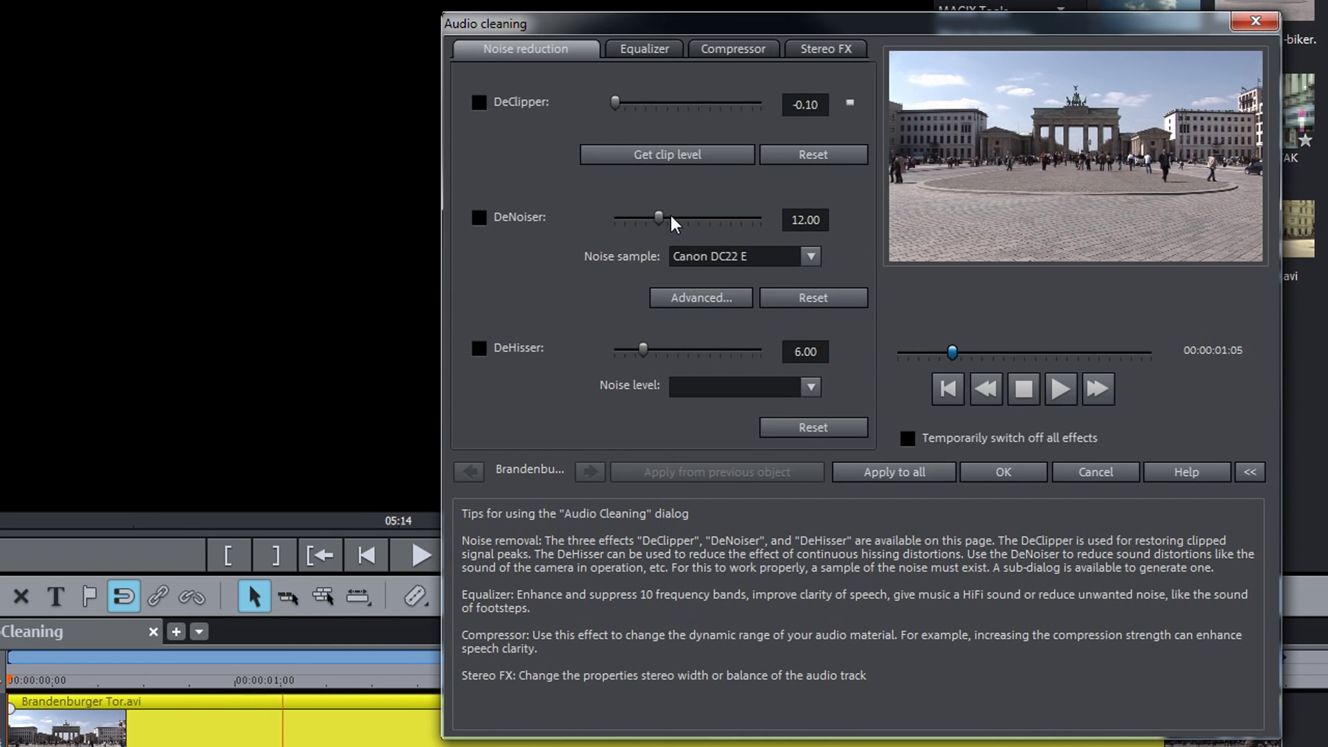
drag(664, 222, 750, 222)
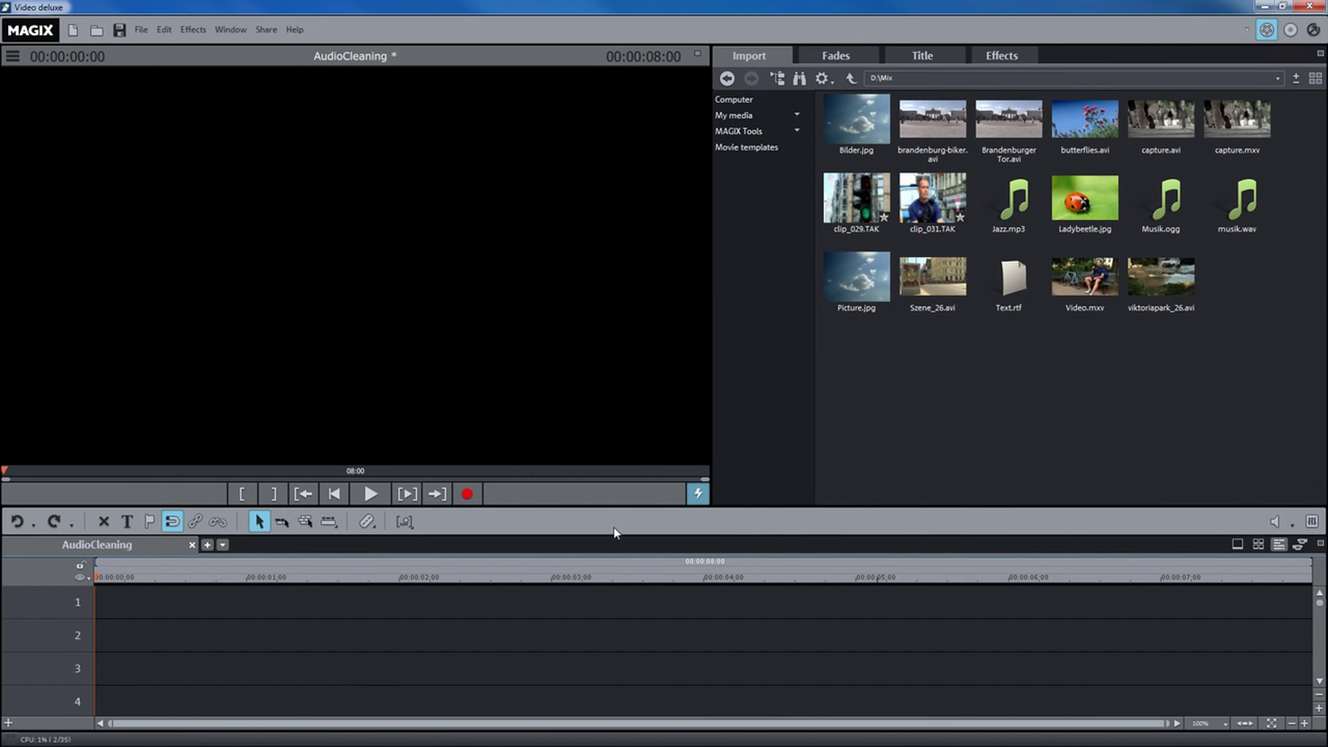
Step: Start a new recording and choose Audio as the recording source
click(465, 494)
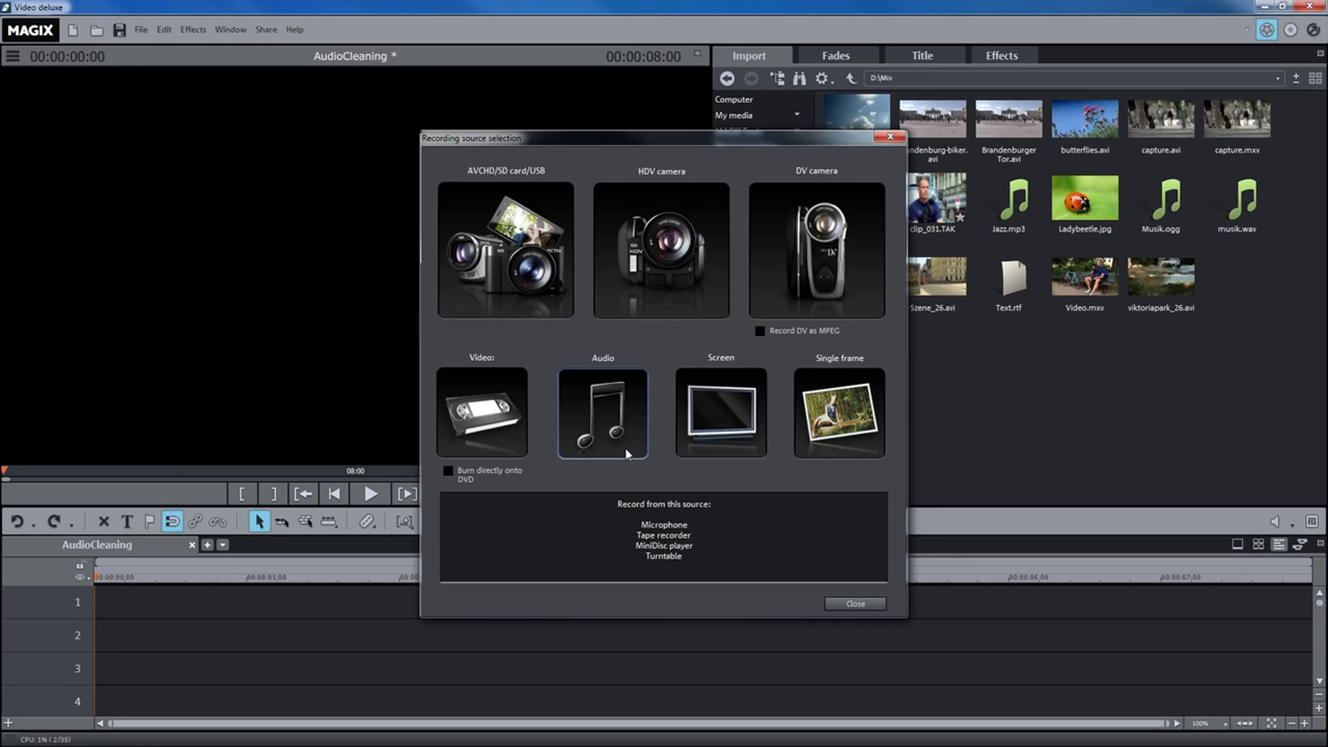
click(603, 414)
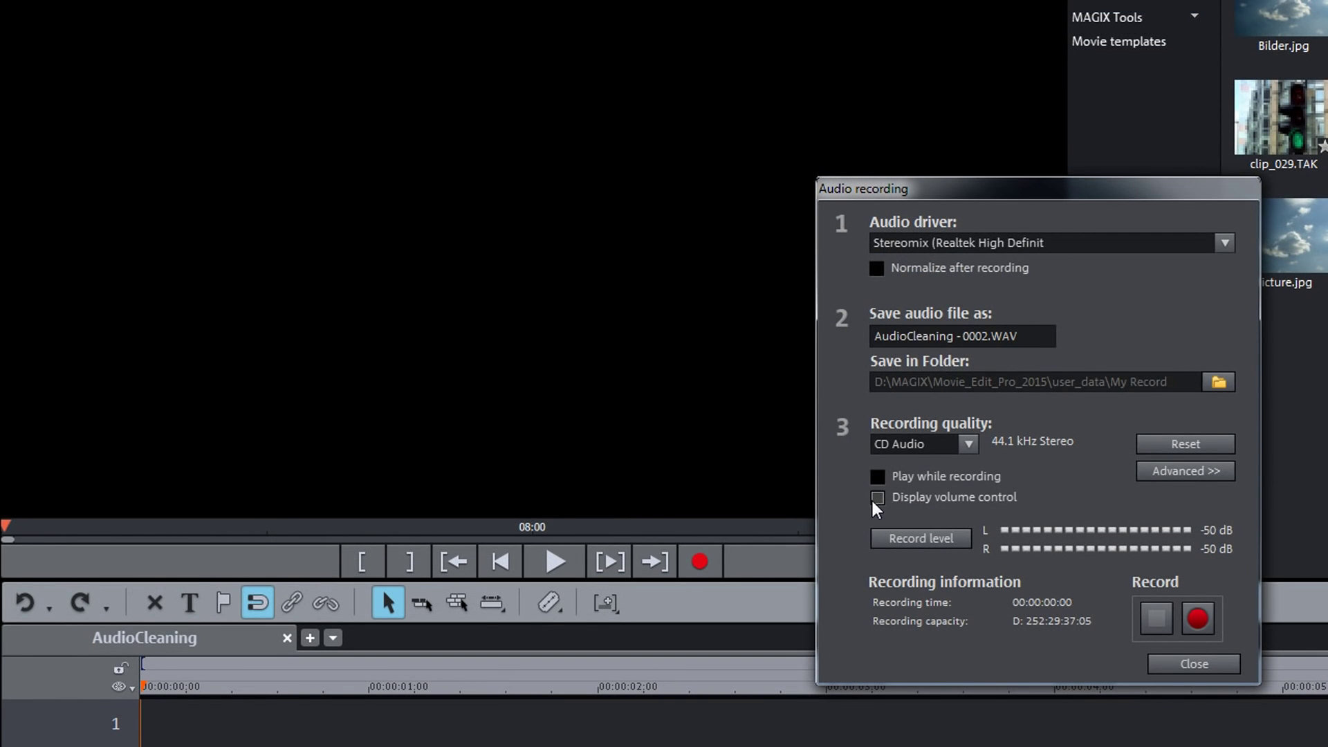
Step: Enable Display volume control and bring up the system Record level settings
click(876, 499)
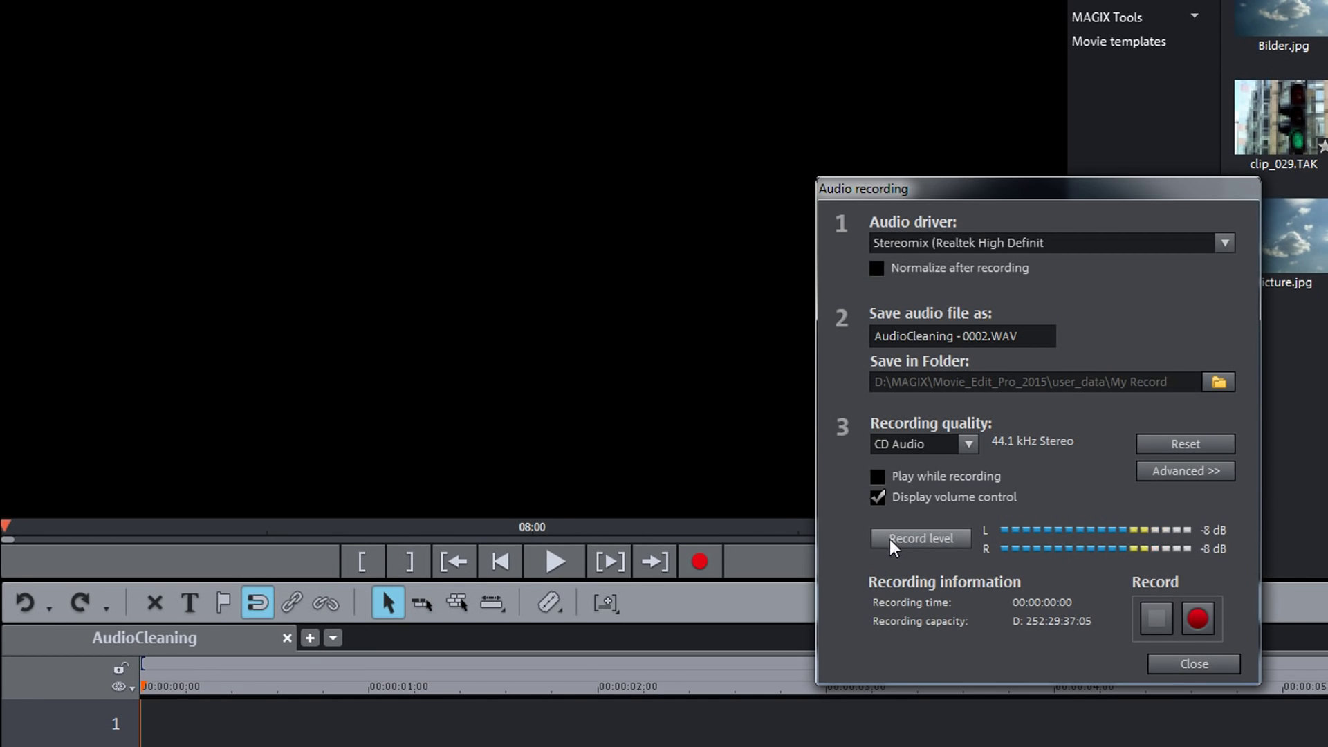
click(964, 539)
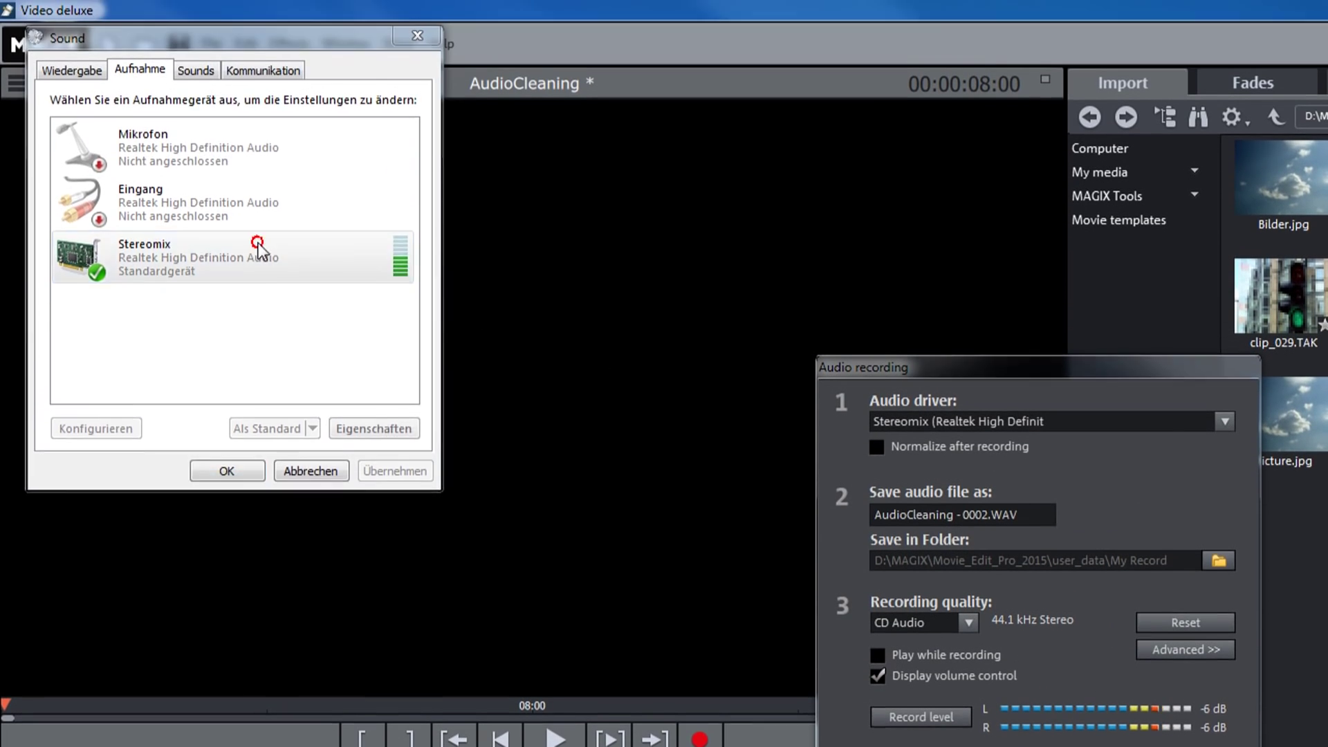
Step: In Stereomix properties, lower the Pegel level slider to 56
double_click(395, 260)
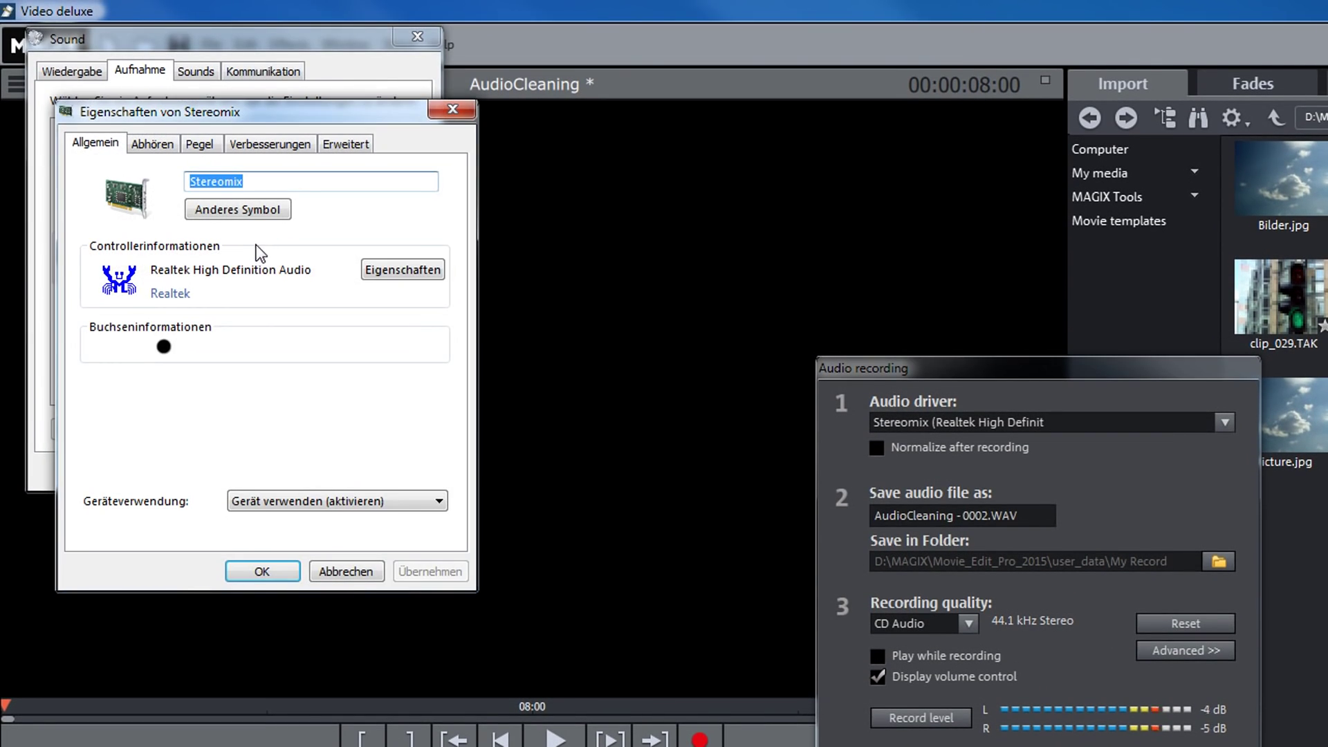
click(200, 144)
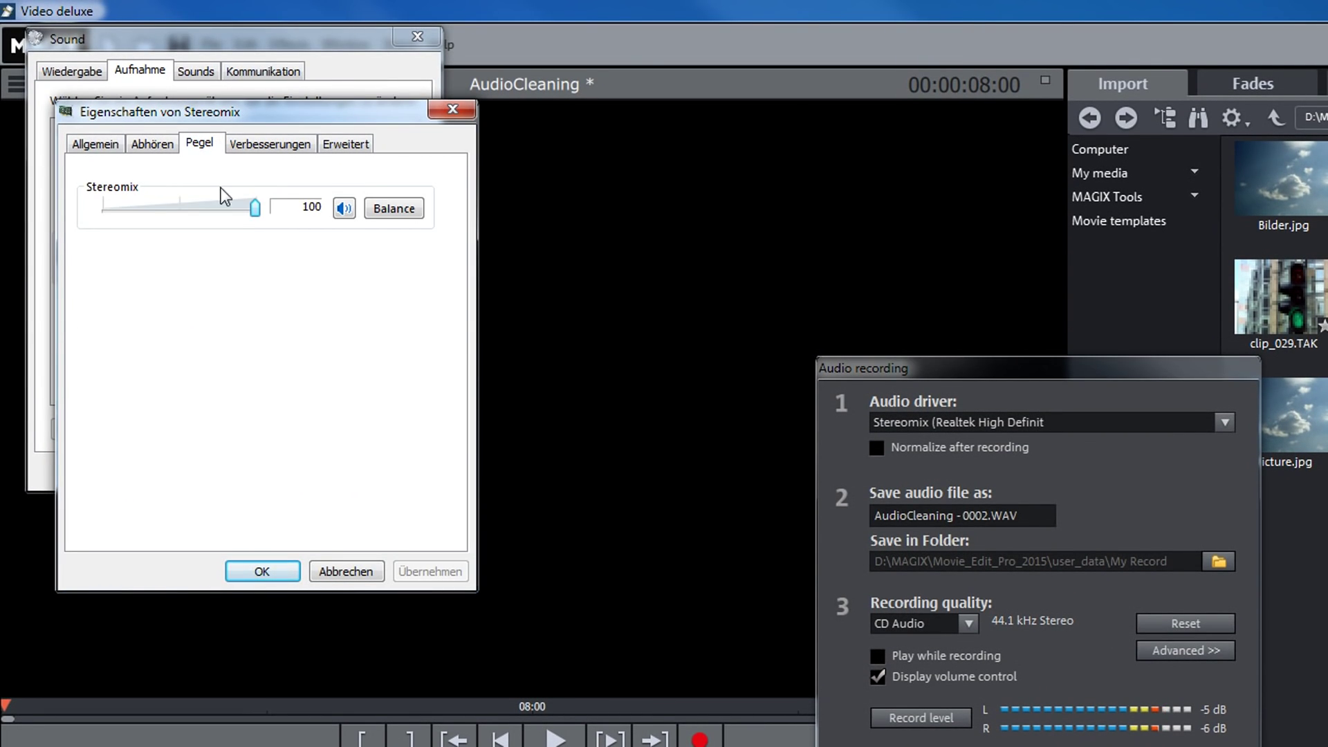
drag(255, 207, 190, 209)
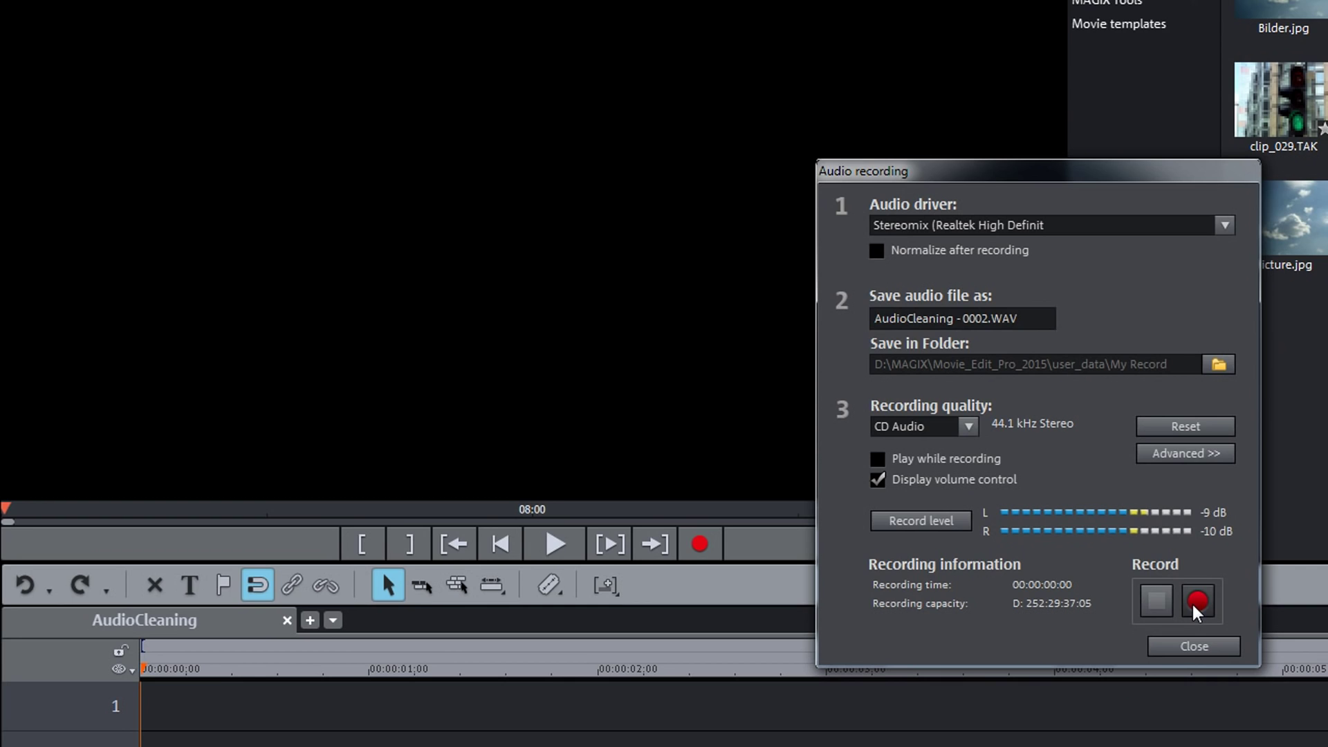
Step: Record a short audio take, stop it, and keep the take in the project
click(1197, 600)
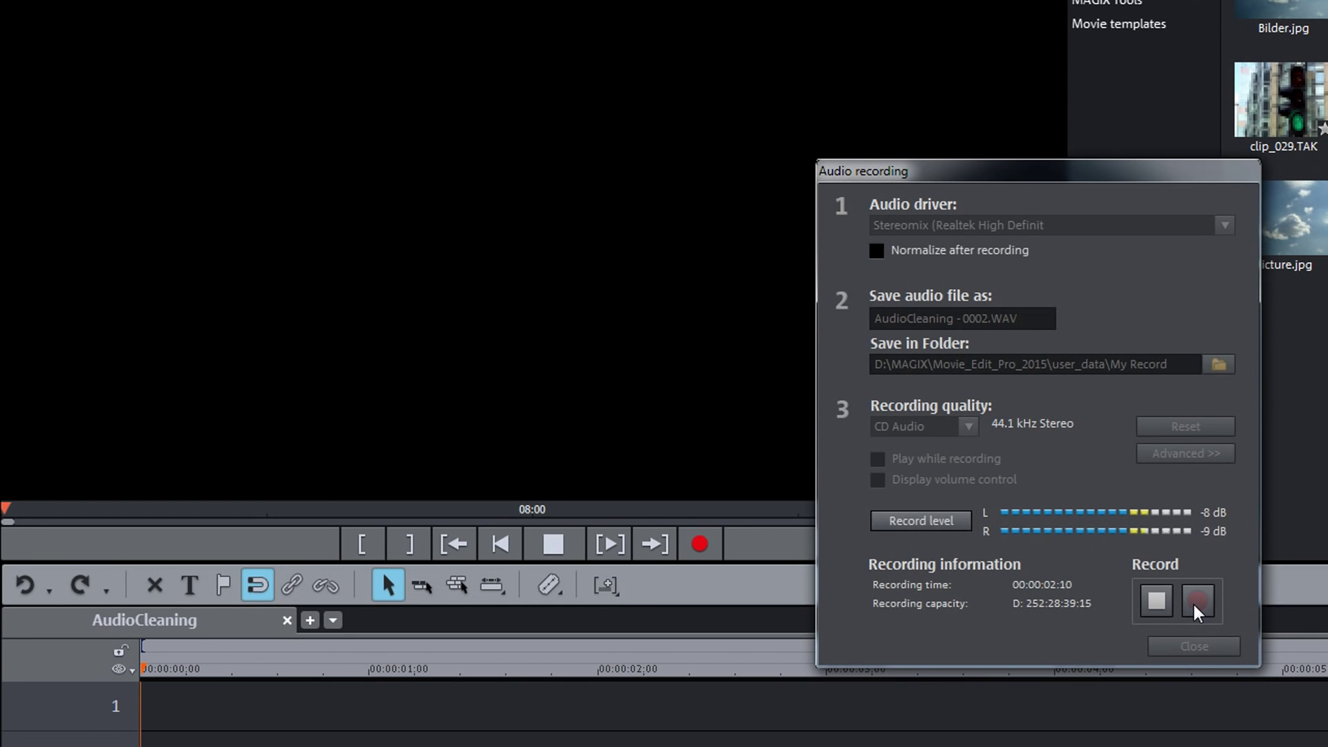
click(1150, 608)
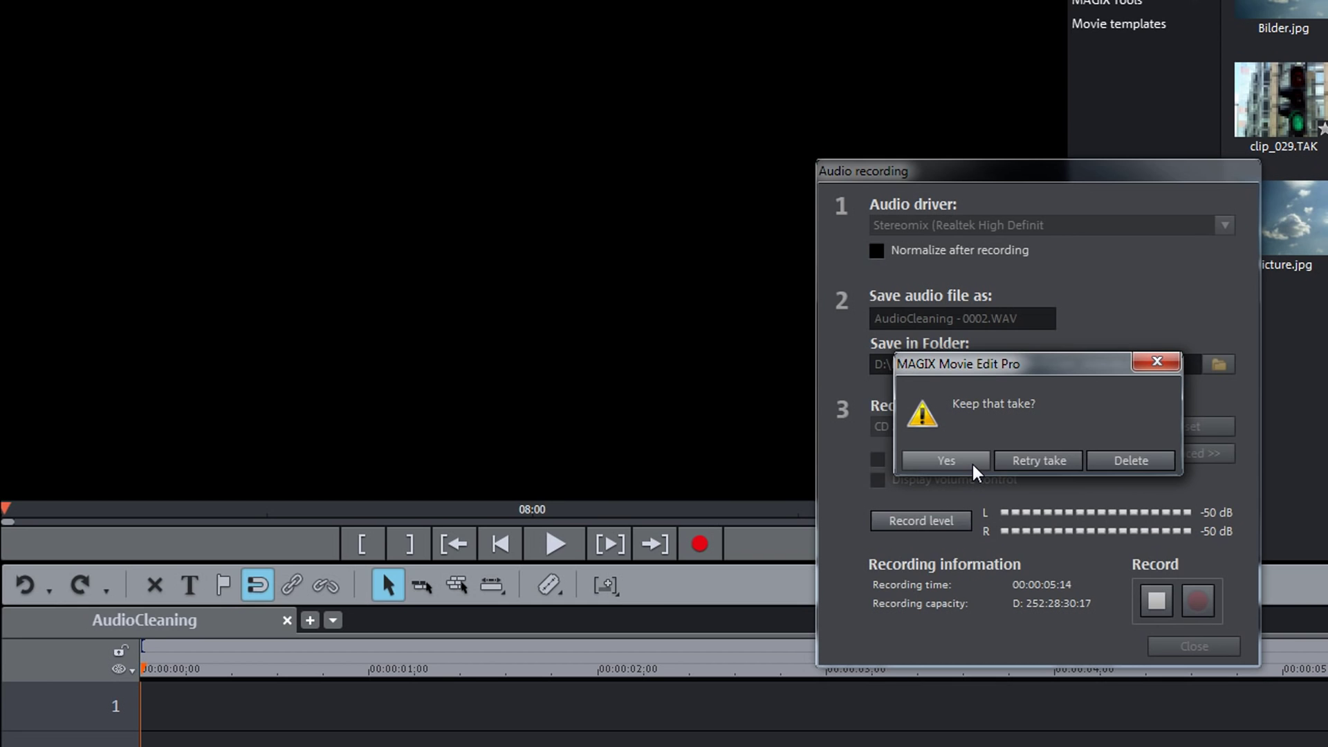
click(946, 461)
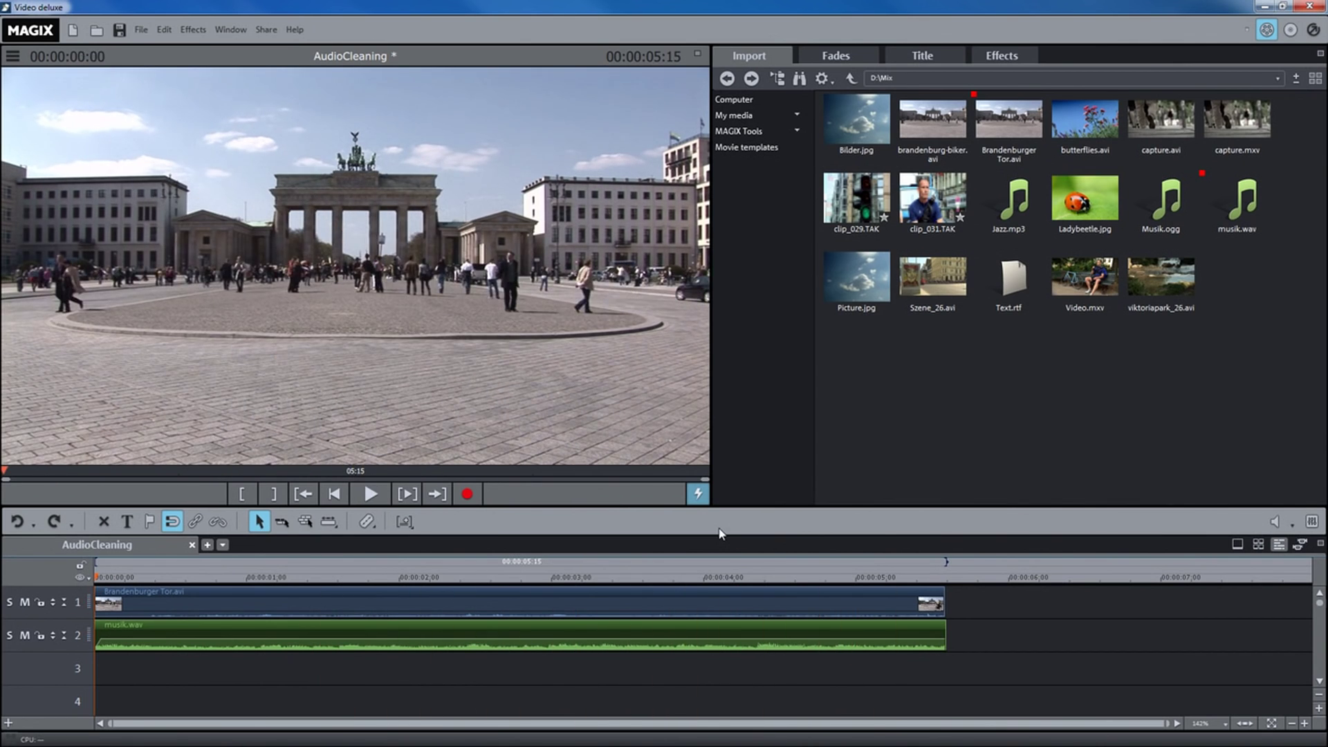
click(685, 606)
click(677, 632)
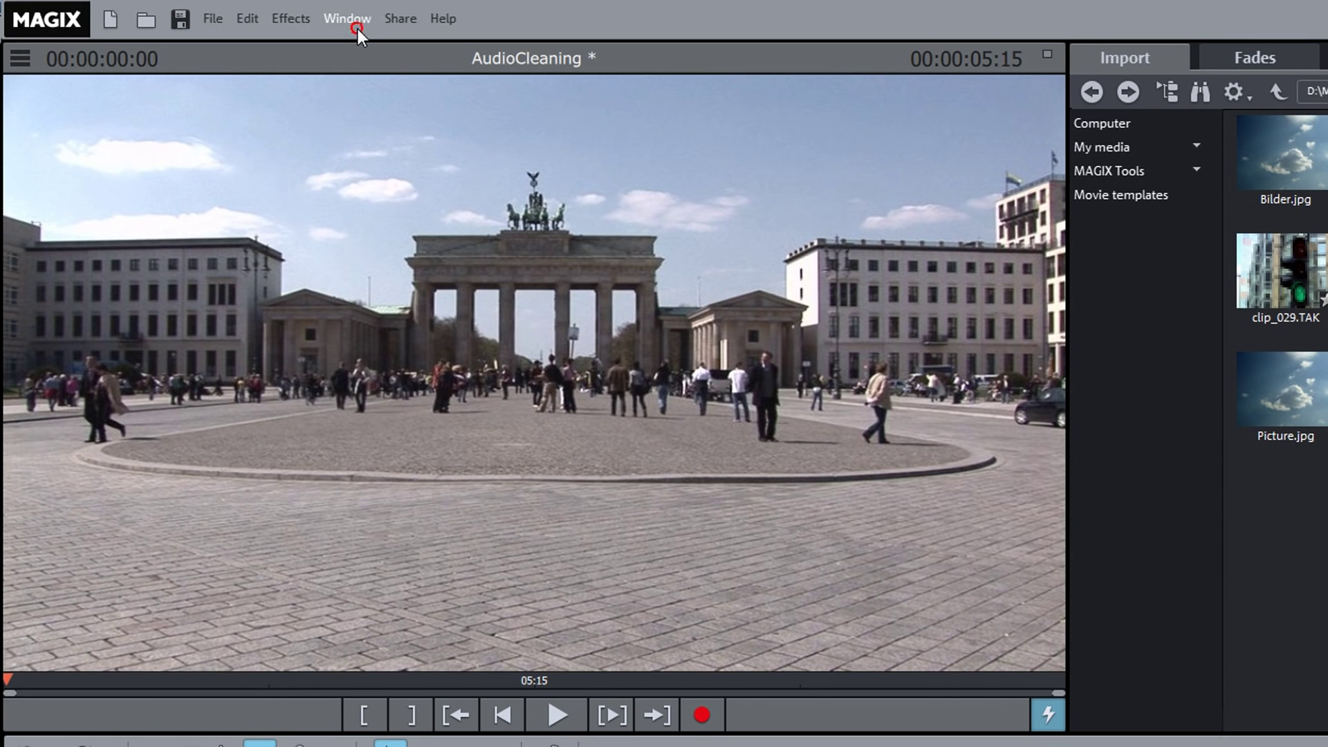
Step: Show the Mixer from the Window menu
click(359, 29)
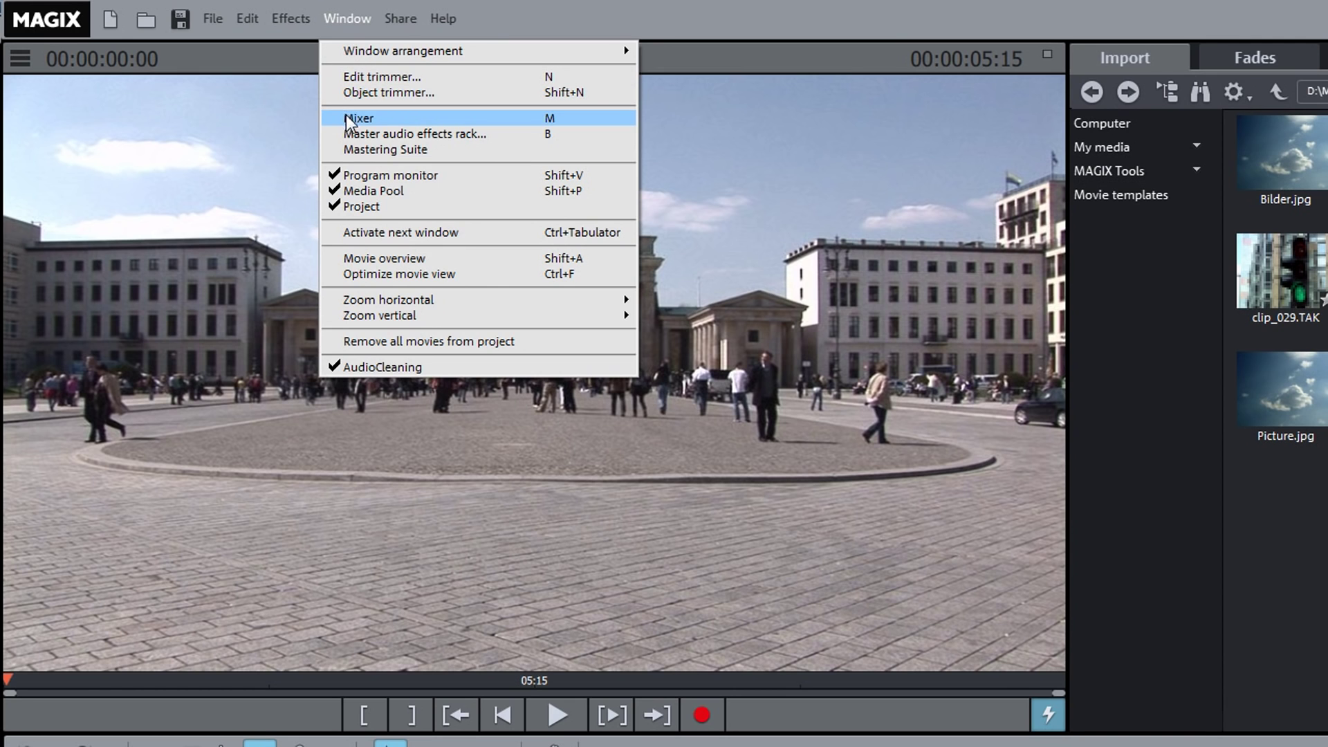
click(420, 119)
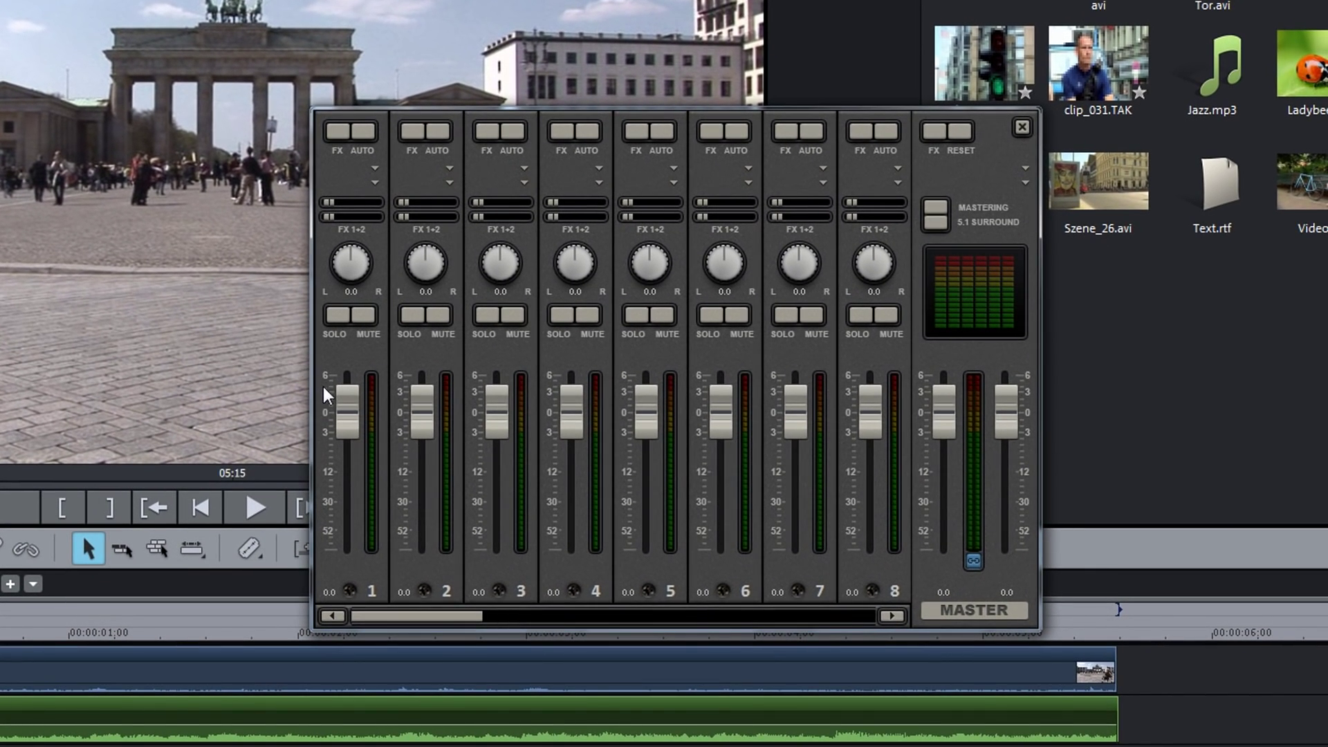
Step: Lower the channel 1 fader to about -13.4 dB and play back to check the balance
drag(346, 401, 355, 473)
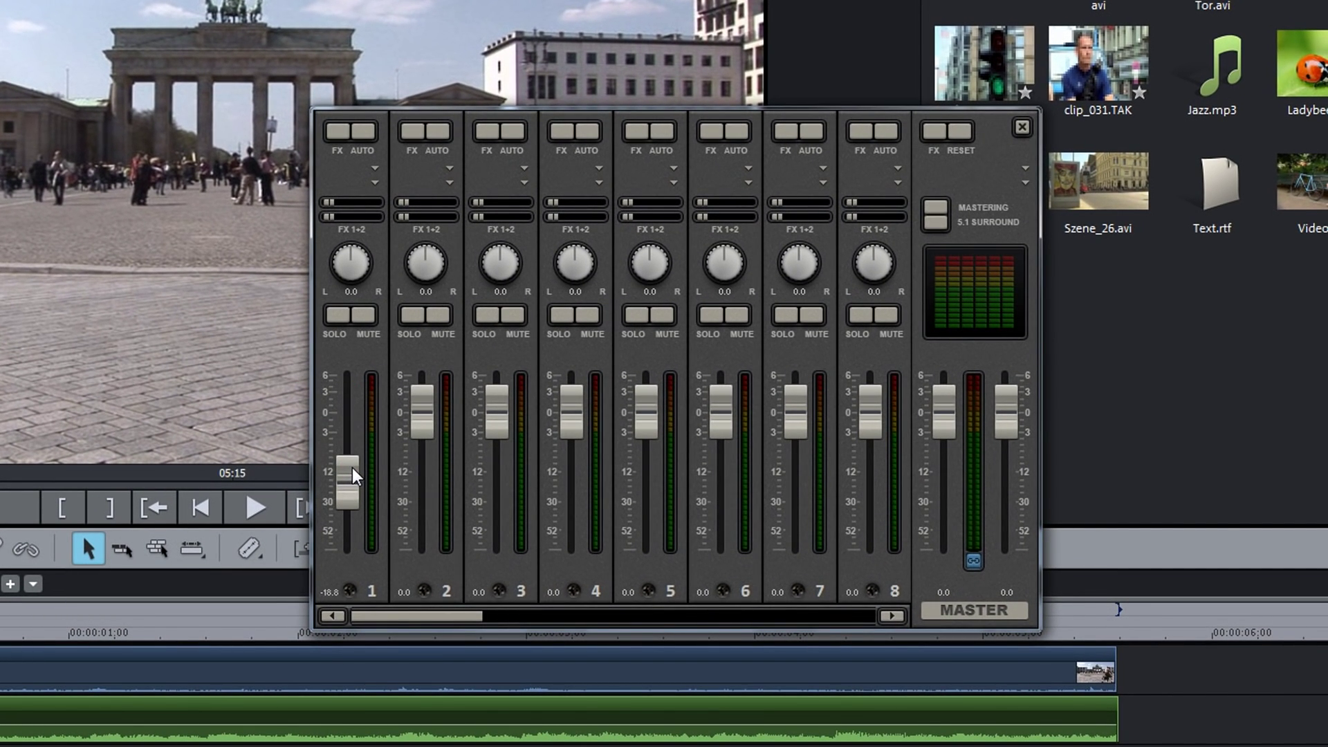
key(space)
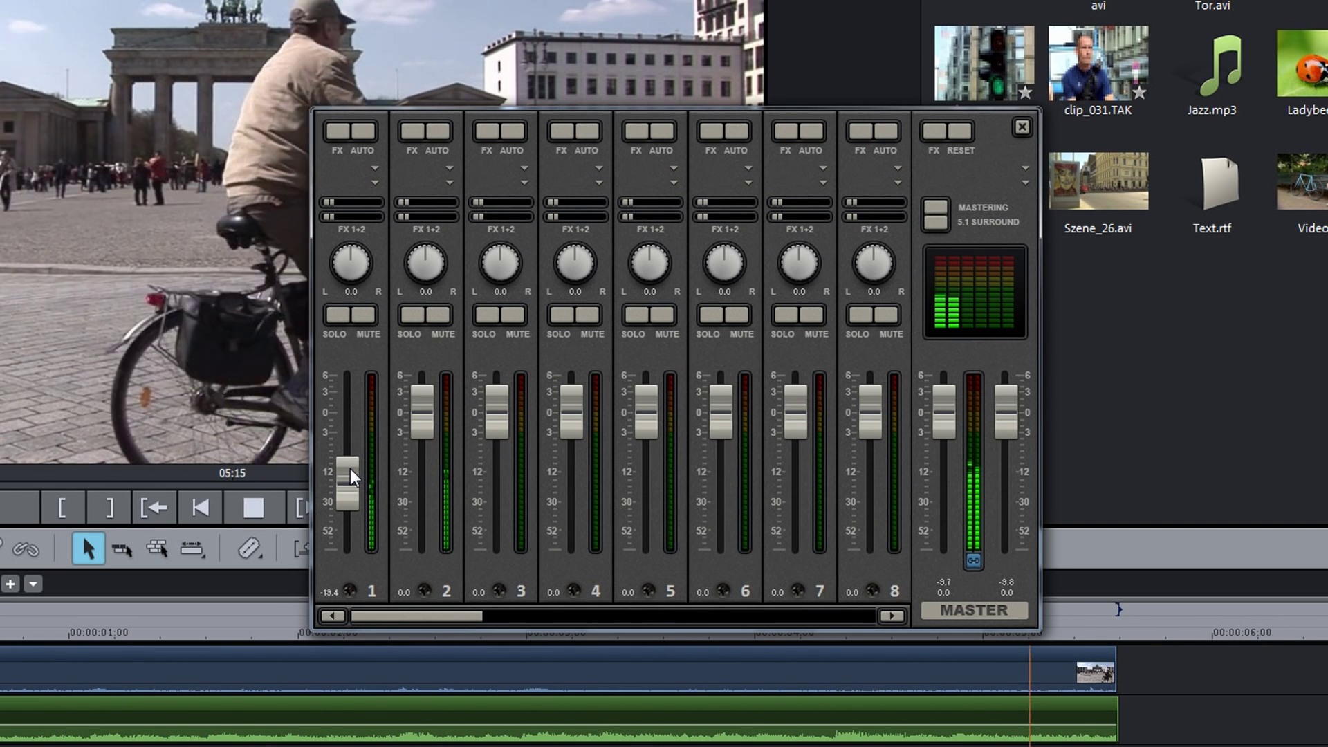
key(space)
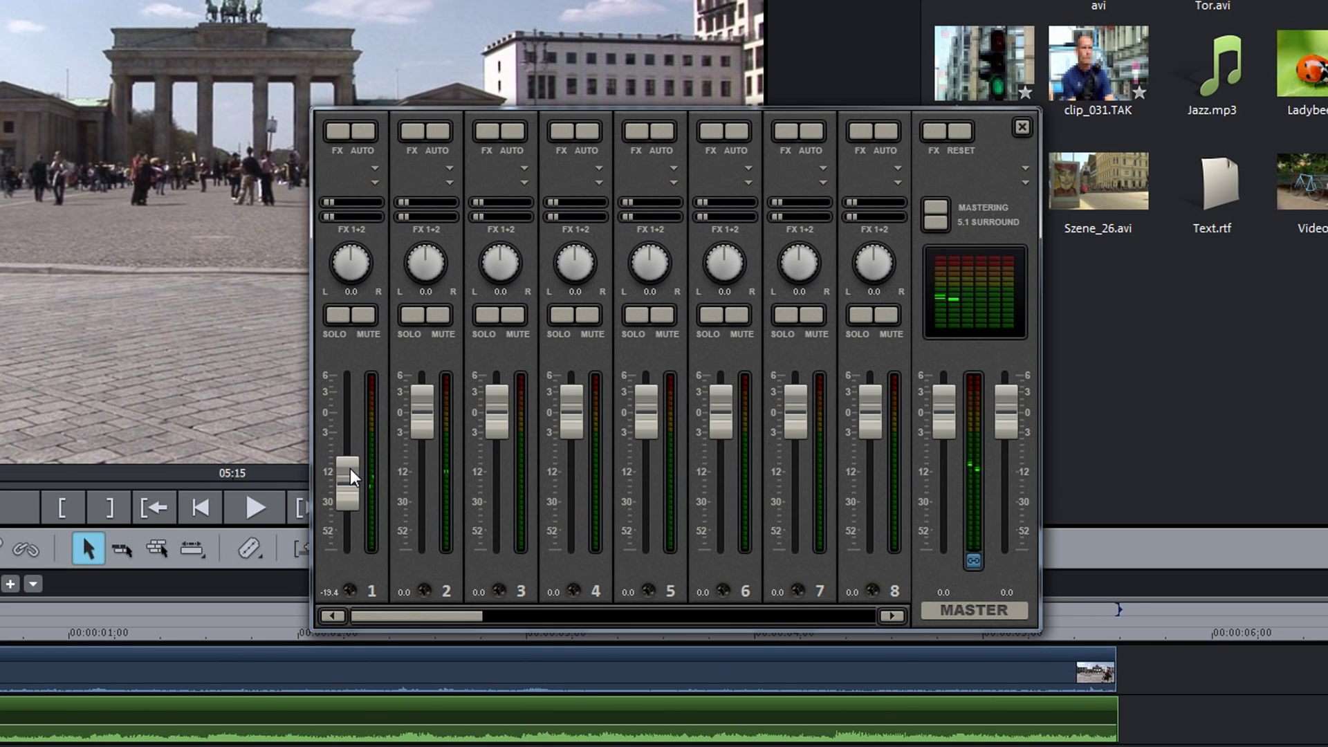